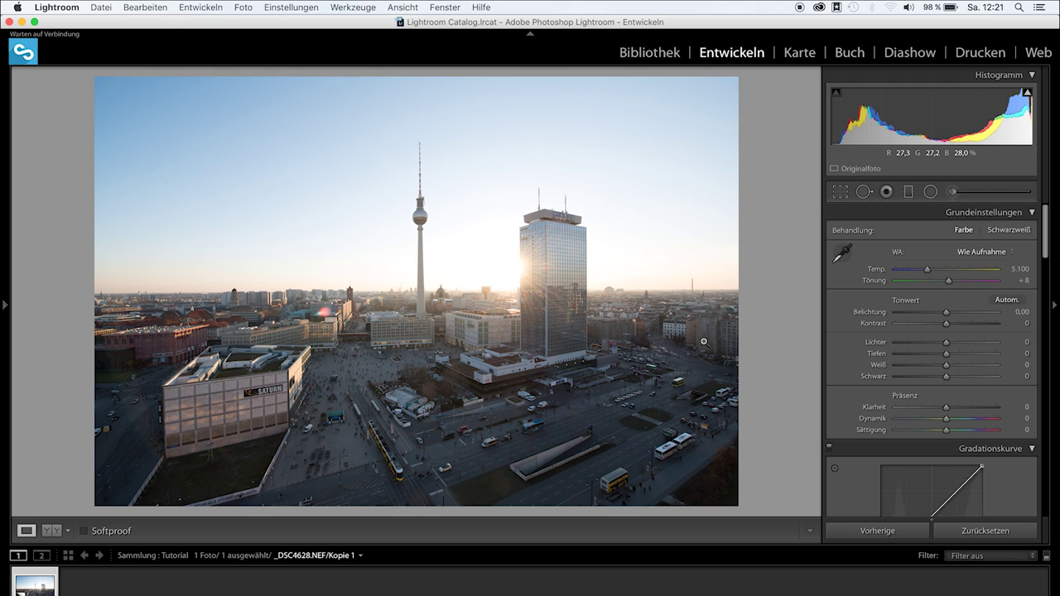
Step: Cycle the photo info overlay through file and exposure data, then hide it
key("i")
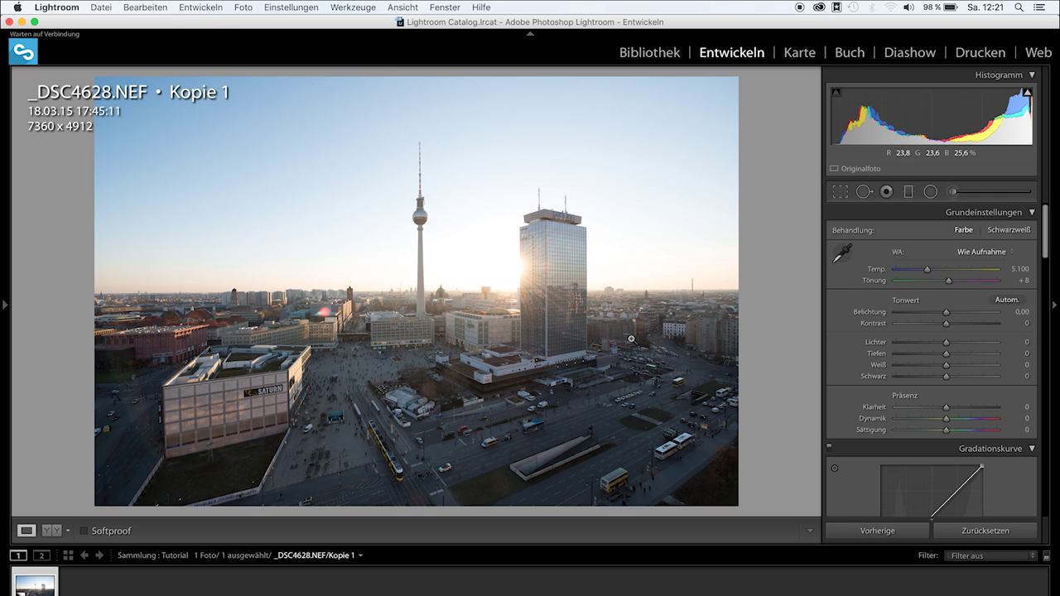
key("i")
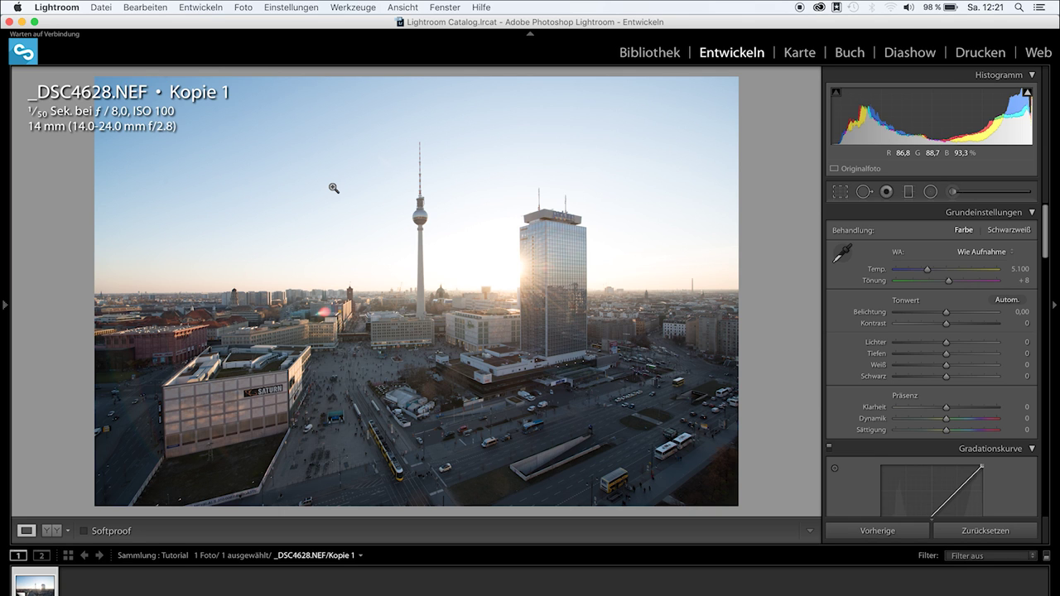
key("i")
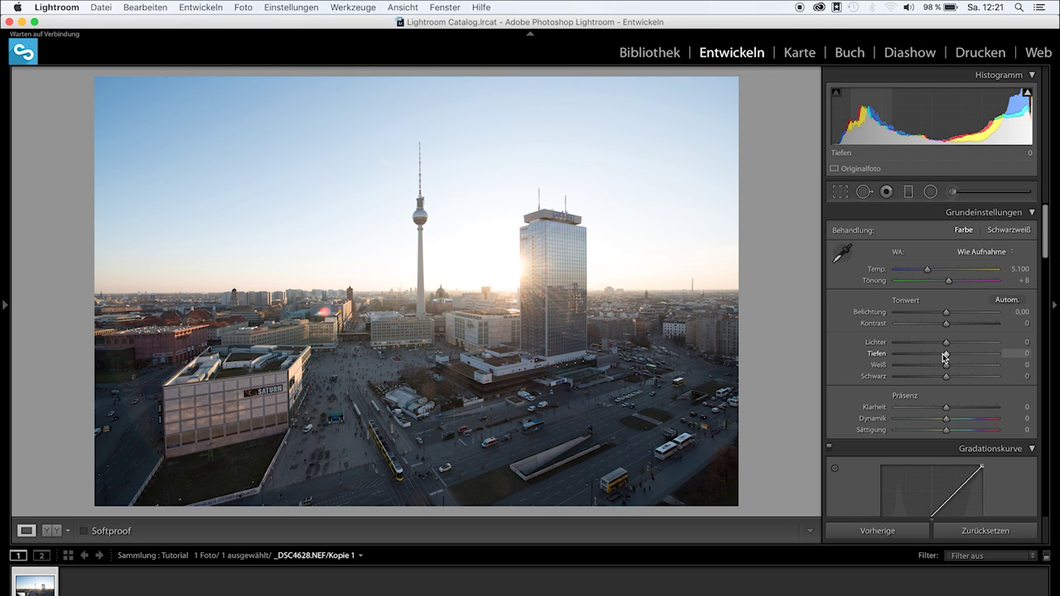
Step: Set Tiefen +77, Lichter +100, Schwarz −65 with clipping preview, and Kontrast +68
left_click_drag(950, 358, 985, 361)
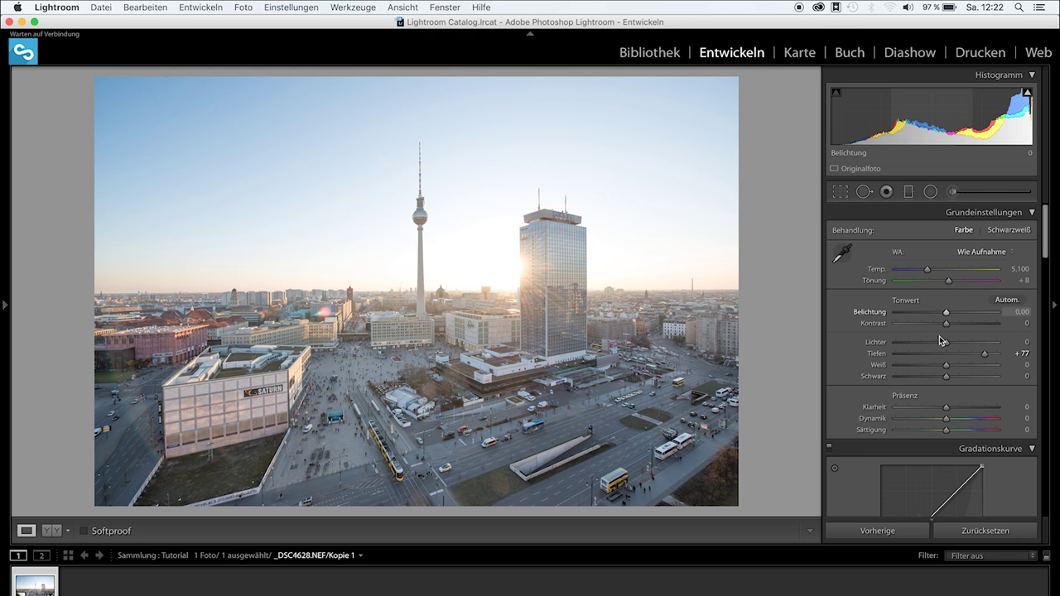
left_click_drag(946, 347, 1045, 350)
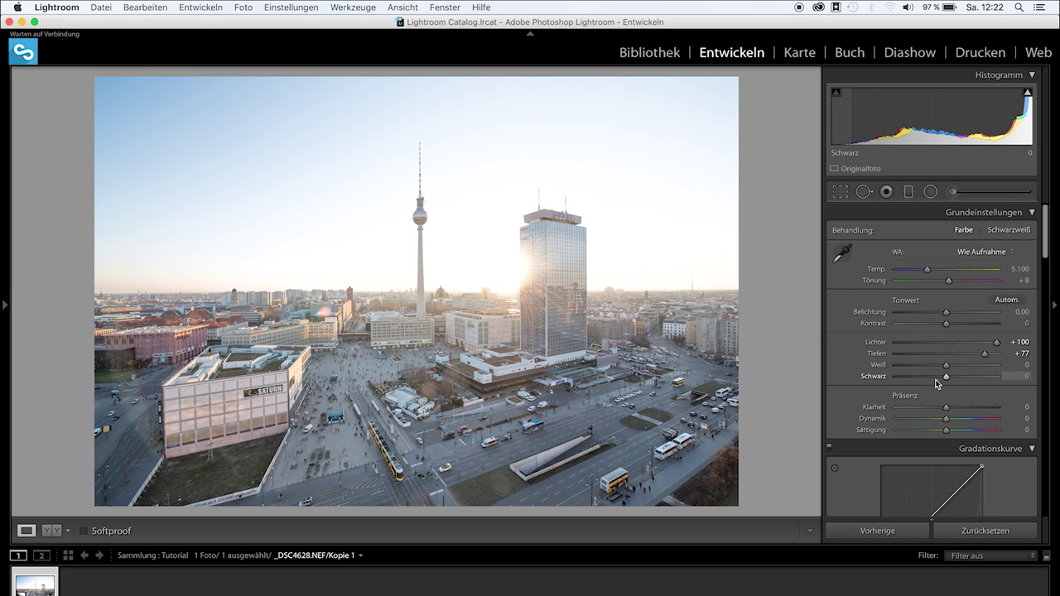
key("alt")
left_click_drag(945, 377, 911, 376)
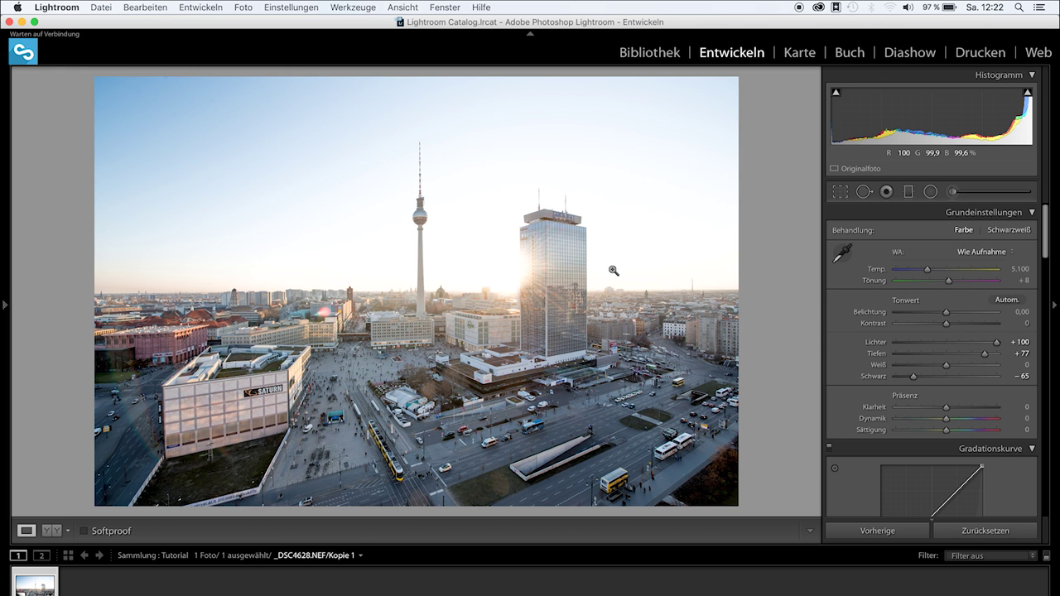
left_click_drag(946, 324, 948, 324)
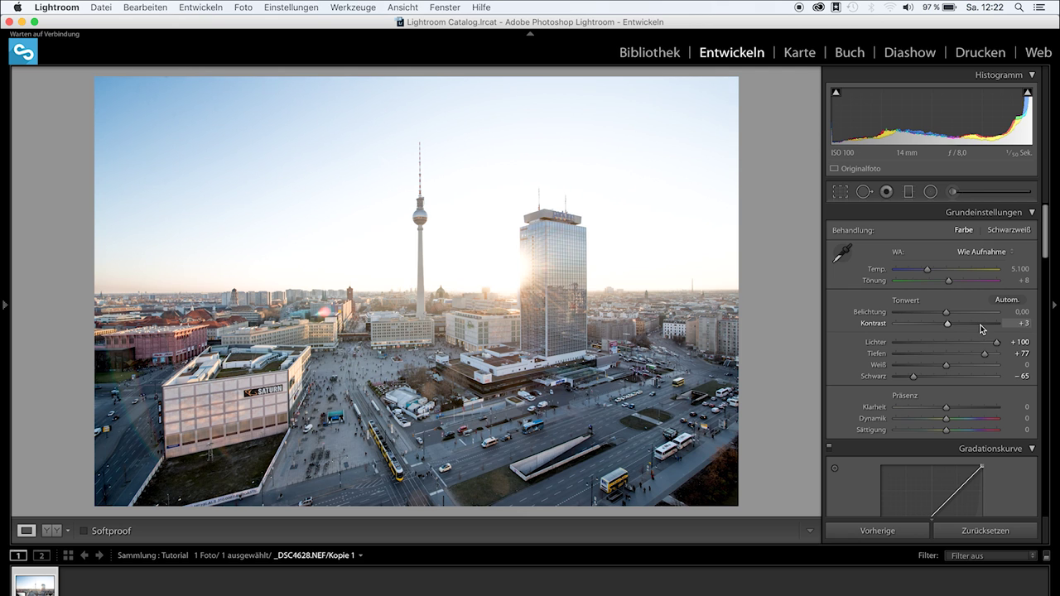
left_click(980, 324)
left_click_drag(981, 324, 979, 324)
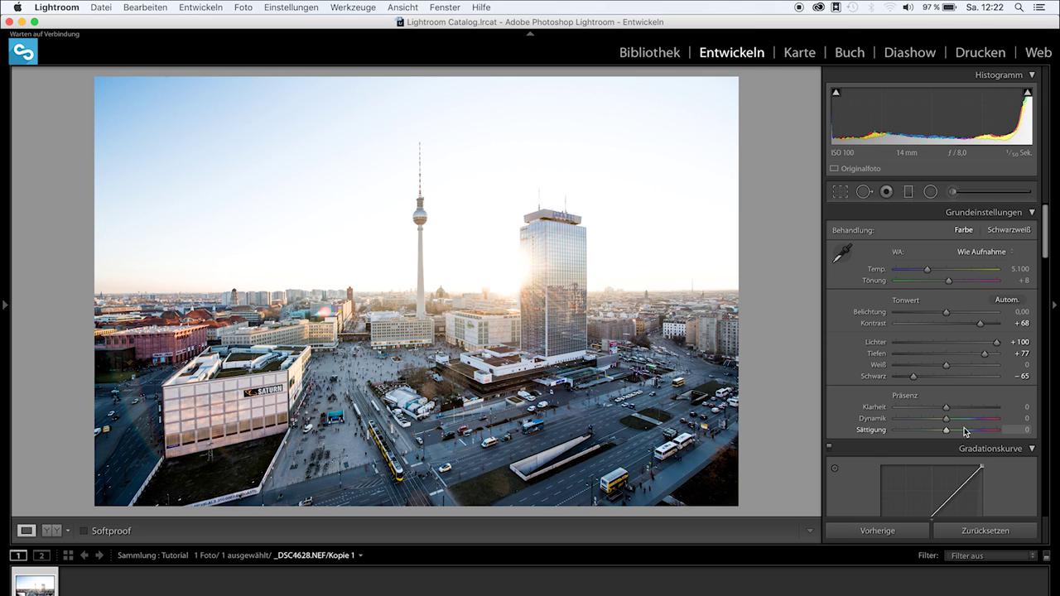
Step: In HSL Sättigung, desaturate Magenta to −83 and Blau, Aquamarin and Lila to −86
scroll(959, 450, "down", 3)
scroll(959, 449, "down", 2)
scroll(959, 449, "up", 3)
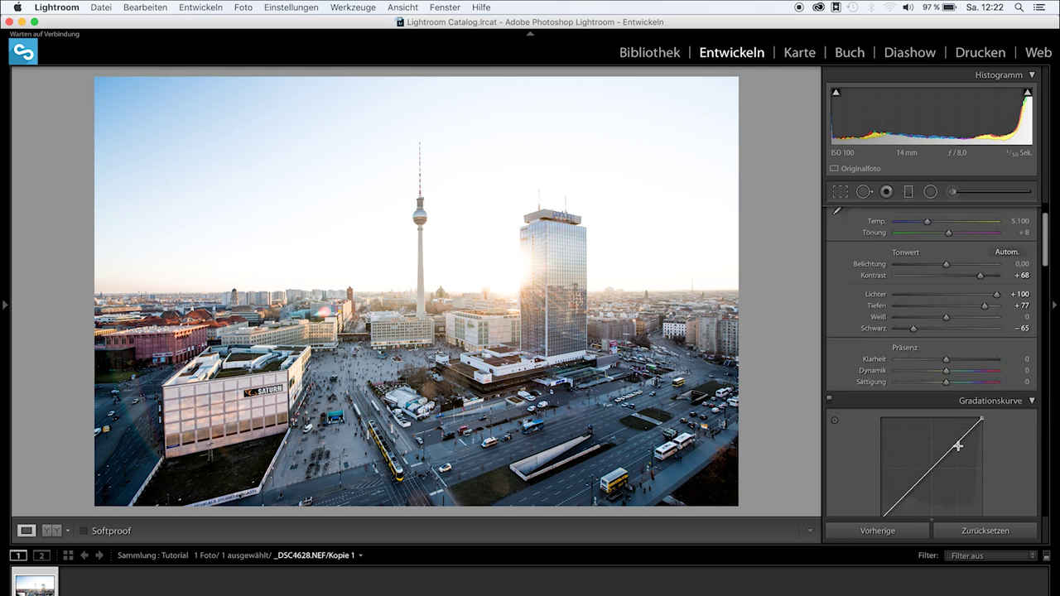
scroll(957, 447, "down", 5)
scroll(959, 448, "down", 3)
scroll(959, 450, "down", 2)
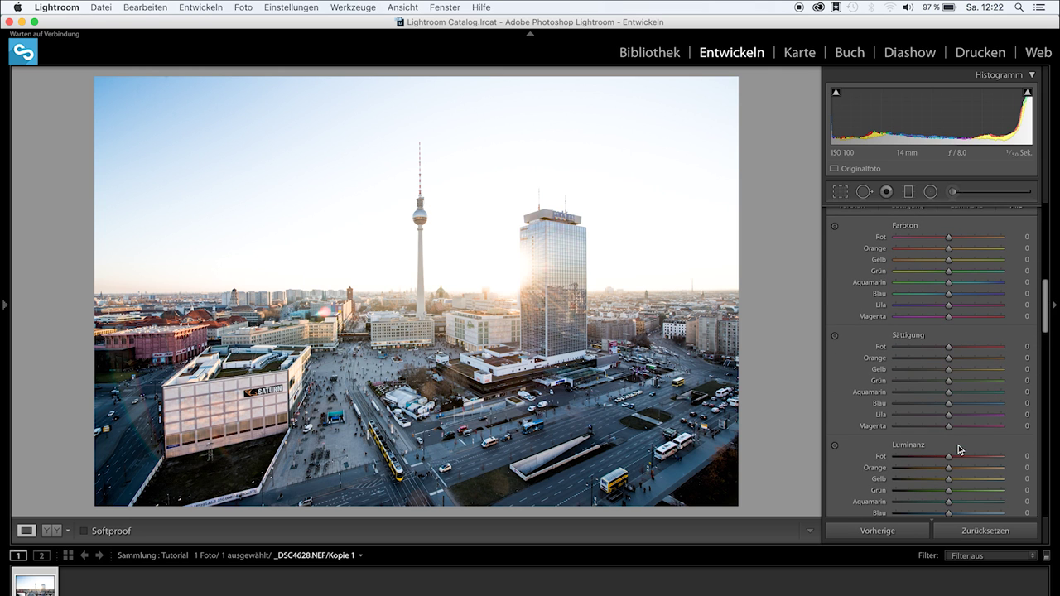
scroll(913, 342, "up", 3)
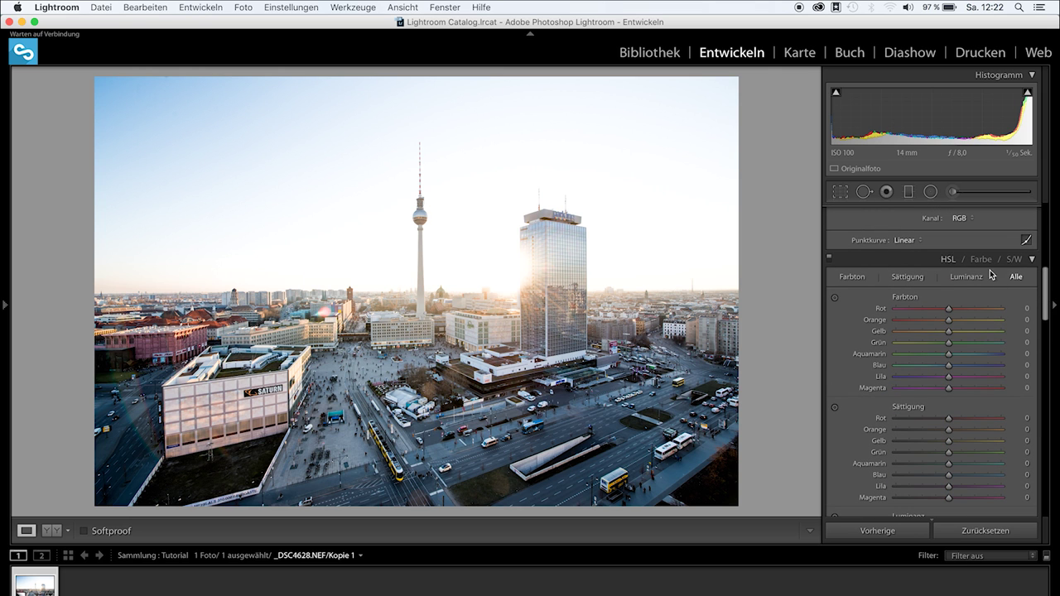
scroll(911, 436, "up", 1)
scroll(911, 437, "down", 3)
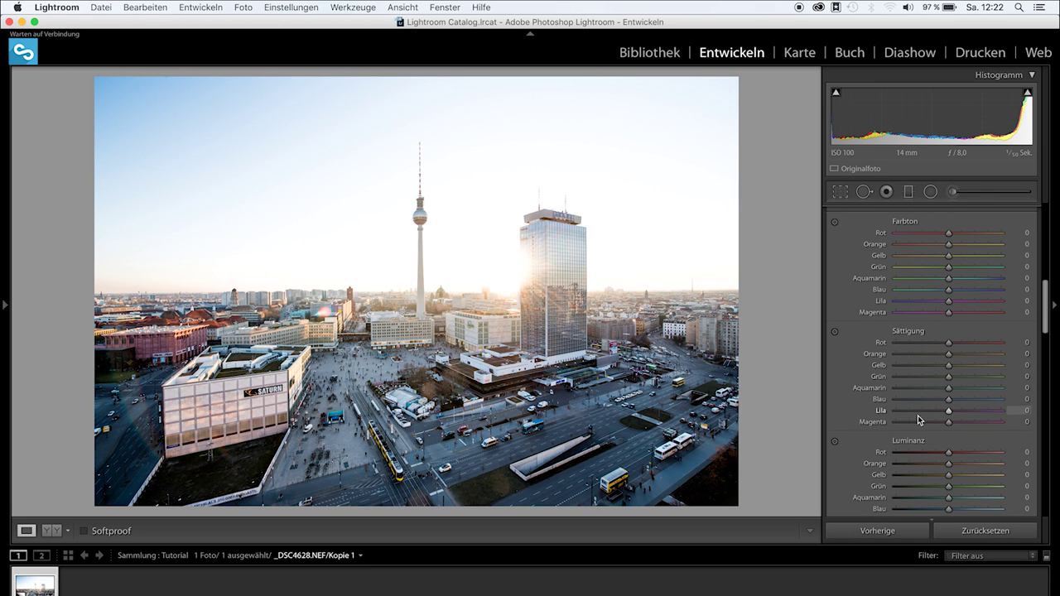
left_click_drag(949, 427, 906, 427)
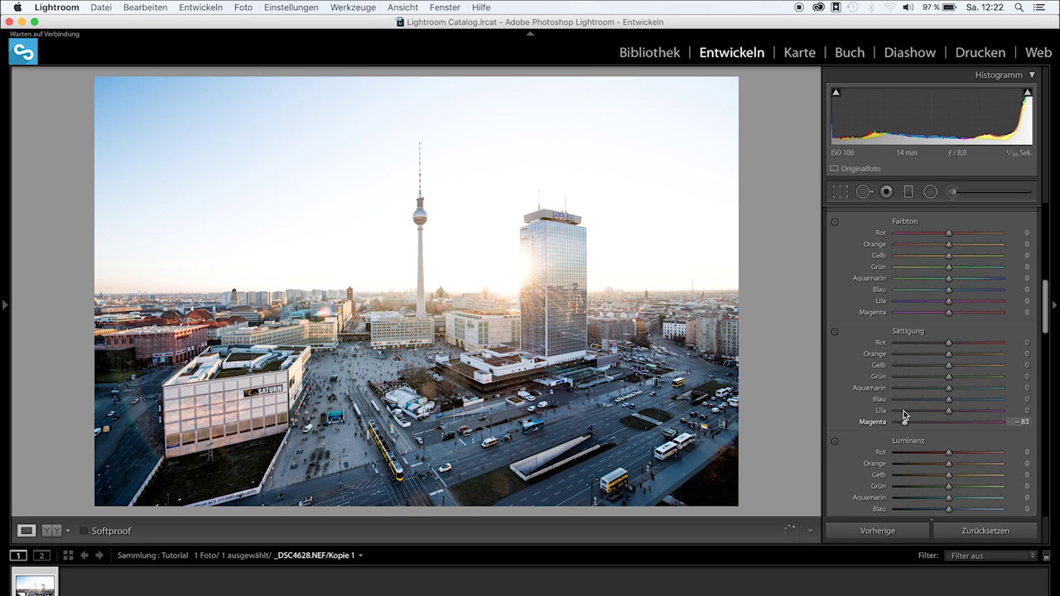
left_click(904, 400)
left_click(904, 387)
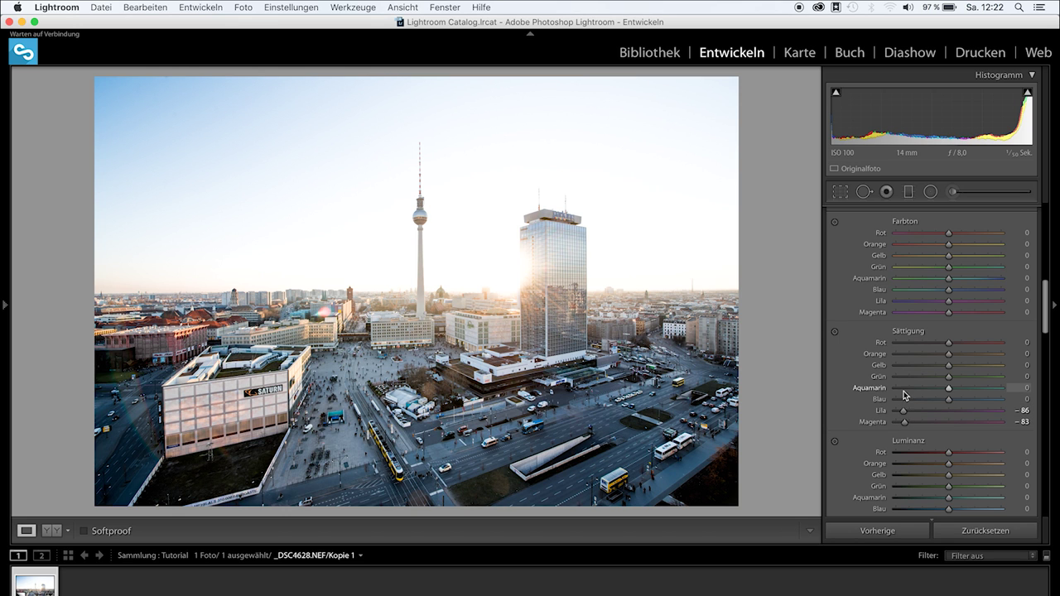
Step: Desaturate Grün to −86 and boost Rot +24, Orange +25, Gelb +26
left_click(903, 377)
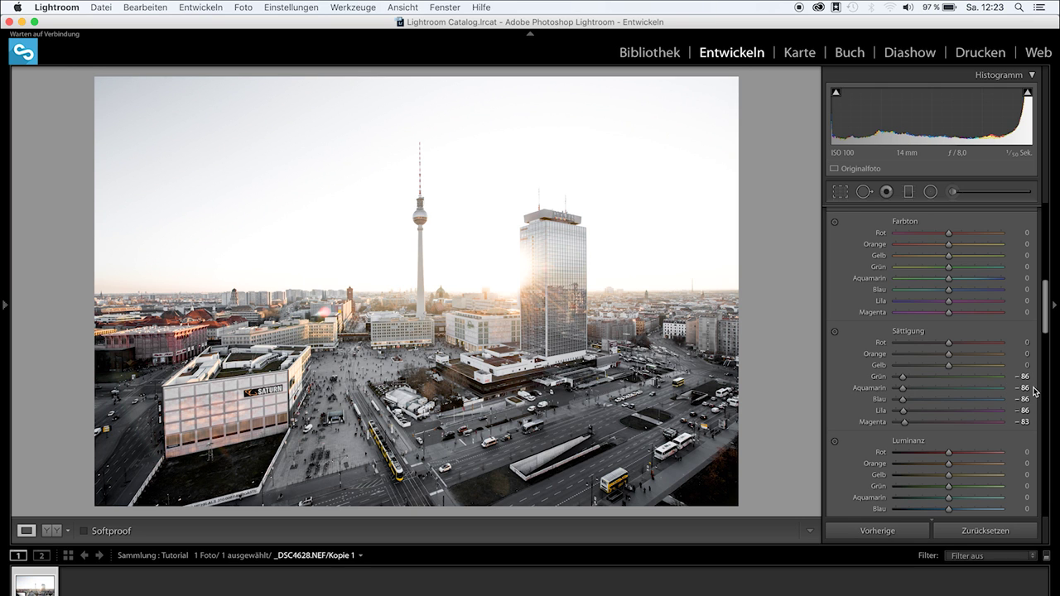
left_click(961, 342)
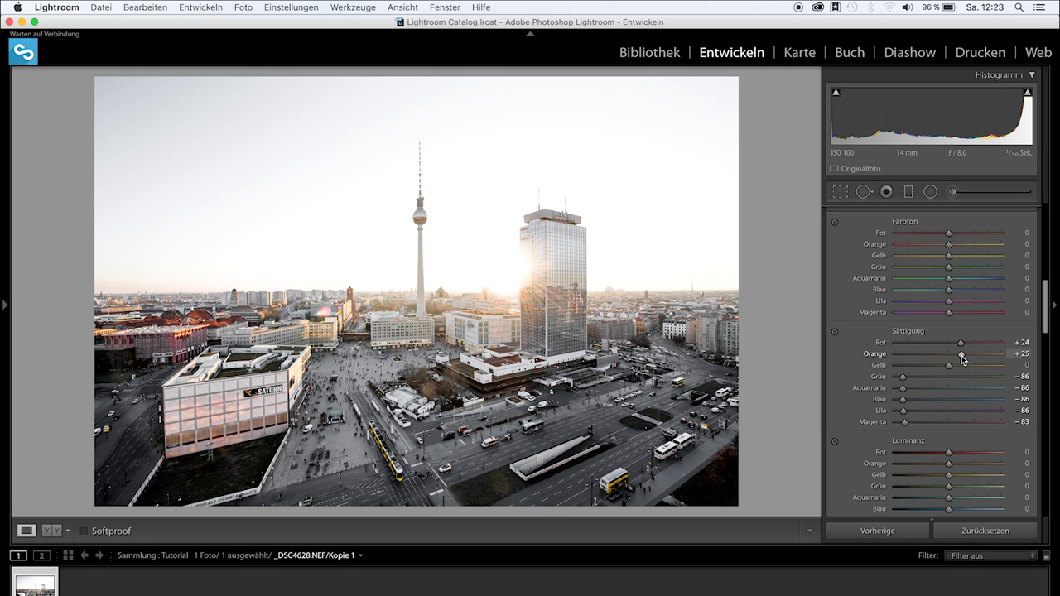
left_click(962, 366)
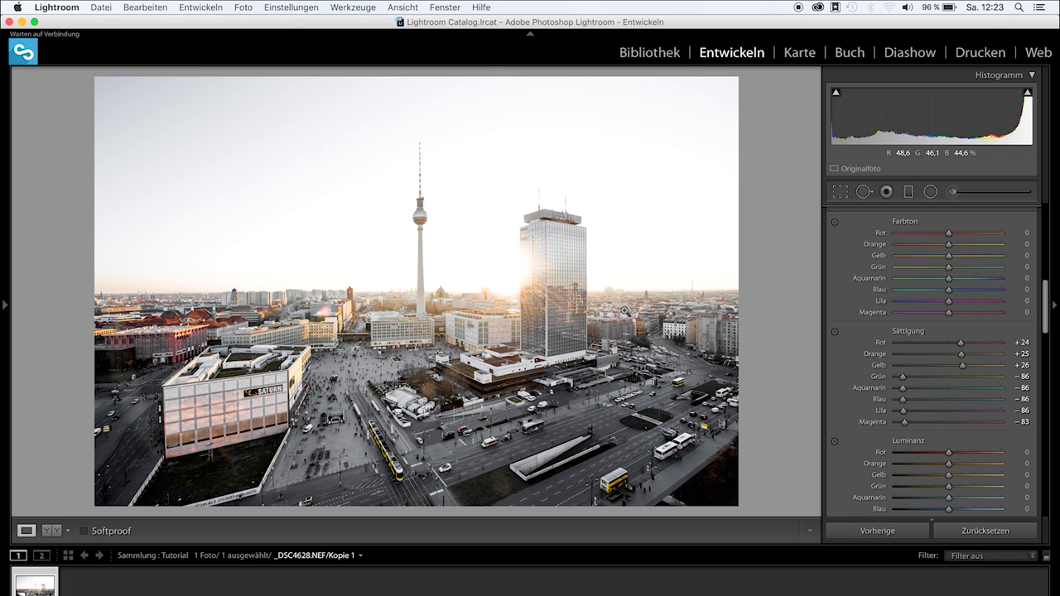
Step: In Details, set Schärfen Betrag to 78 and Maskieren to about 46 with mask preview
scroll(936, 374, "down", 10)
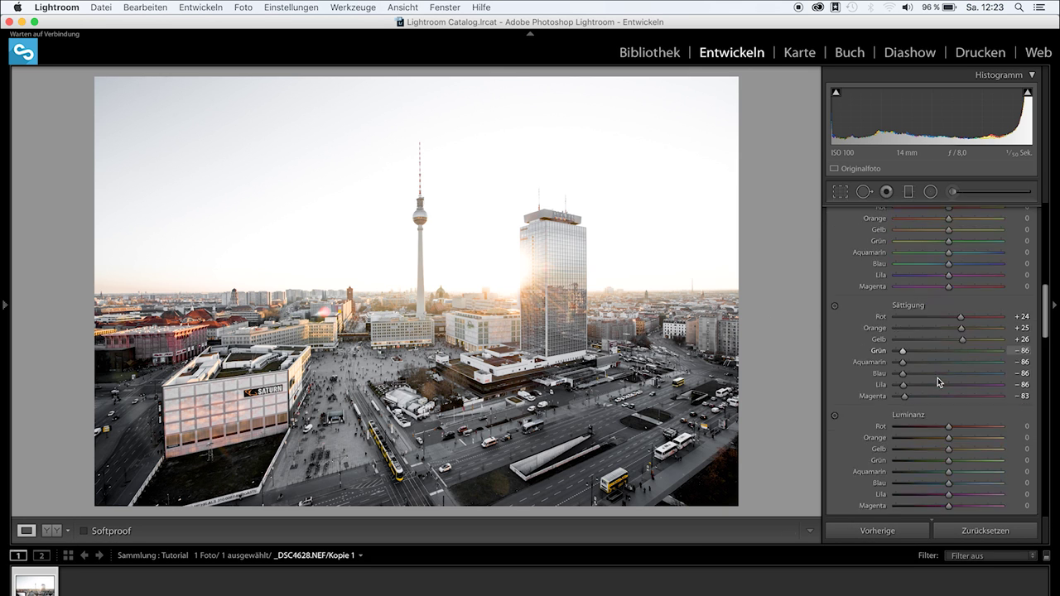
left_click_drag(913, 363, 949, 363)
left_click_drag(895, 397, 944, 396)
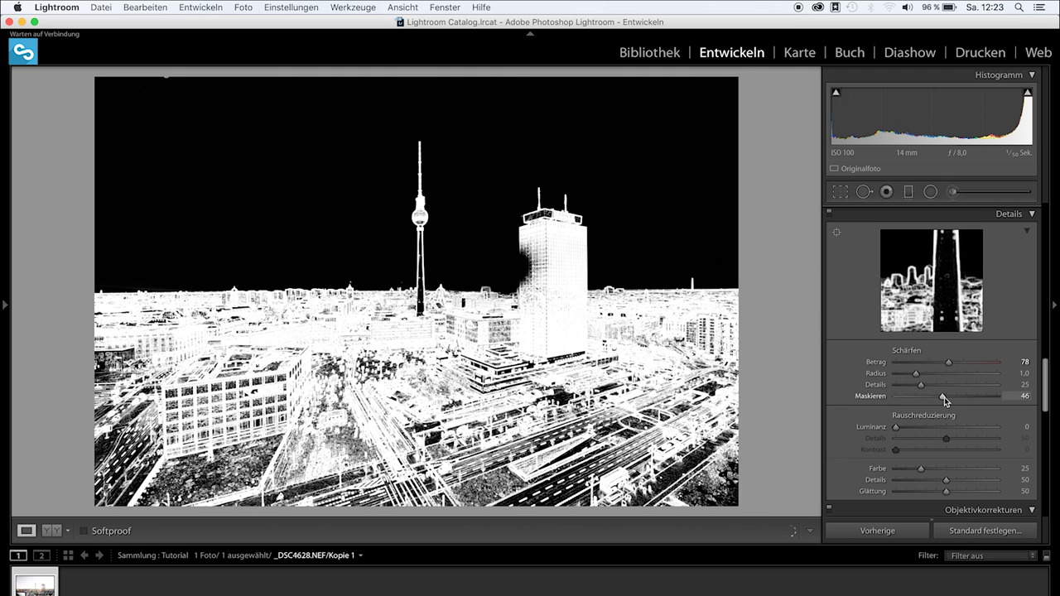
Step: Enable lens profile and chromatic aberration corrections and add a −10 post-crop vignette
key("super+6")
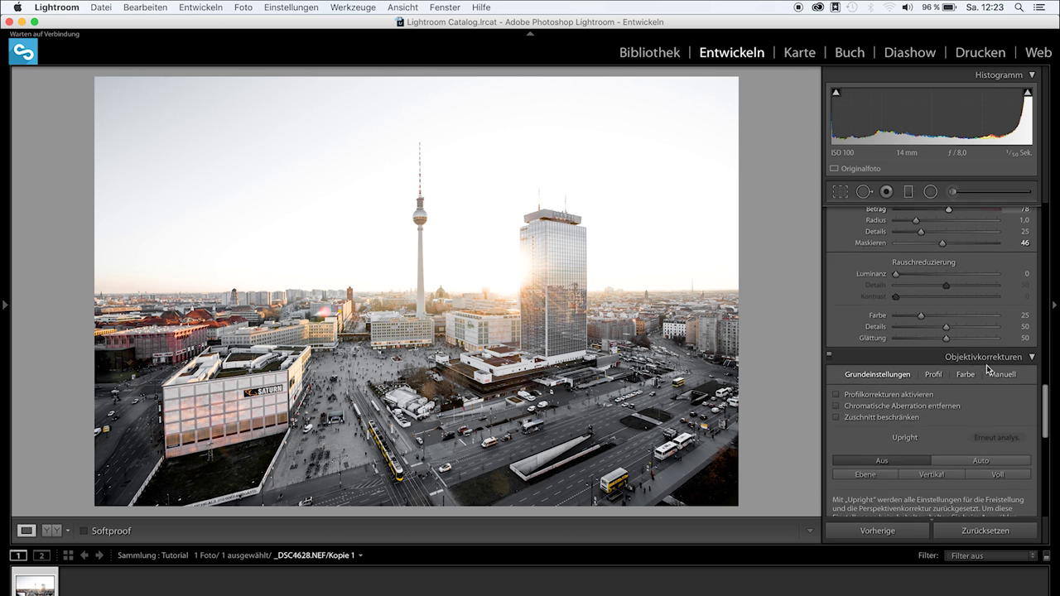
left_click(837, 359)
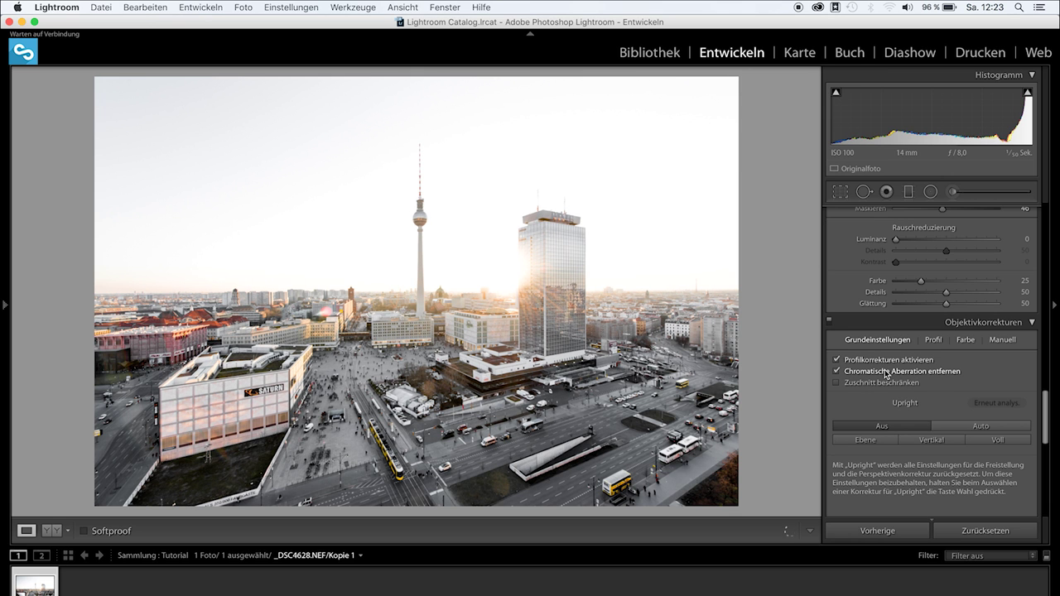
scroll(947, 407, "down", 5)
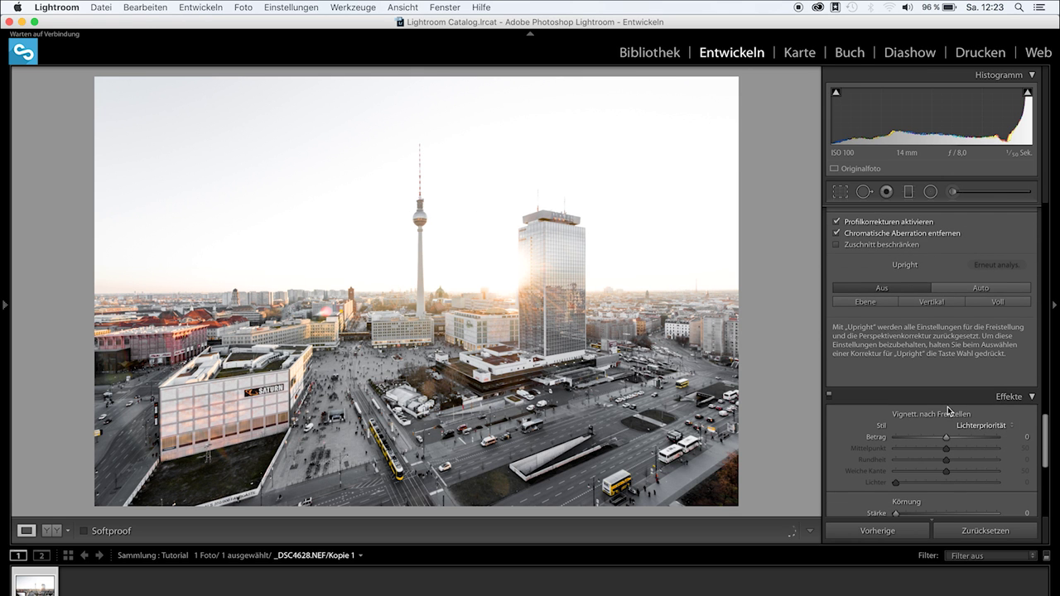
left_click_drag(945, 439, 941, 442)
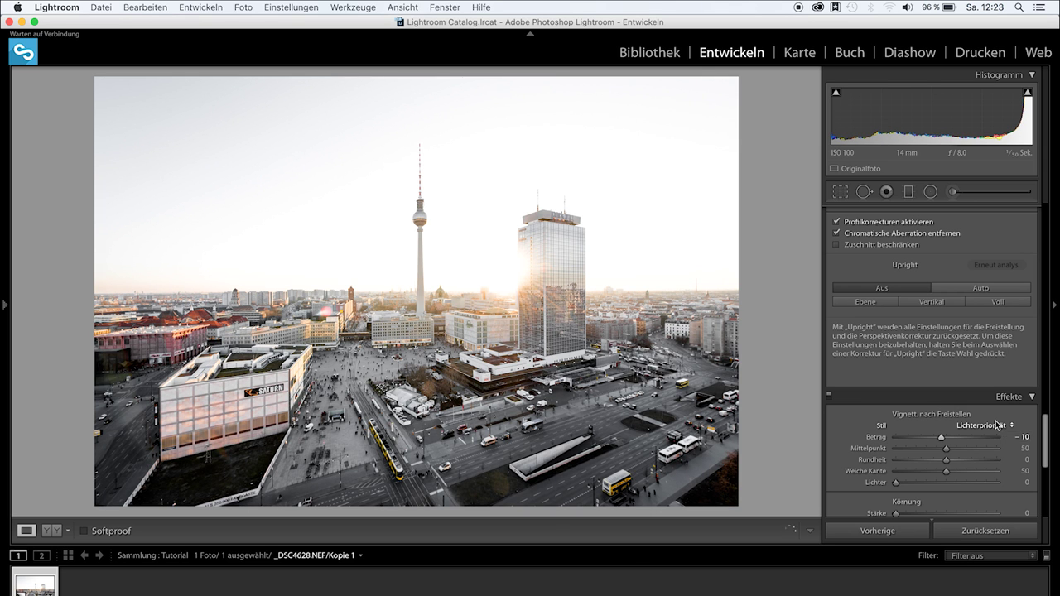
scroll(997, 423, "down", 4)
scroll(997, 425, "down", 3)
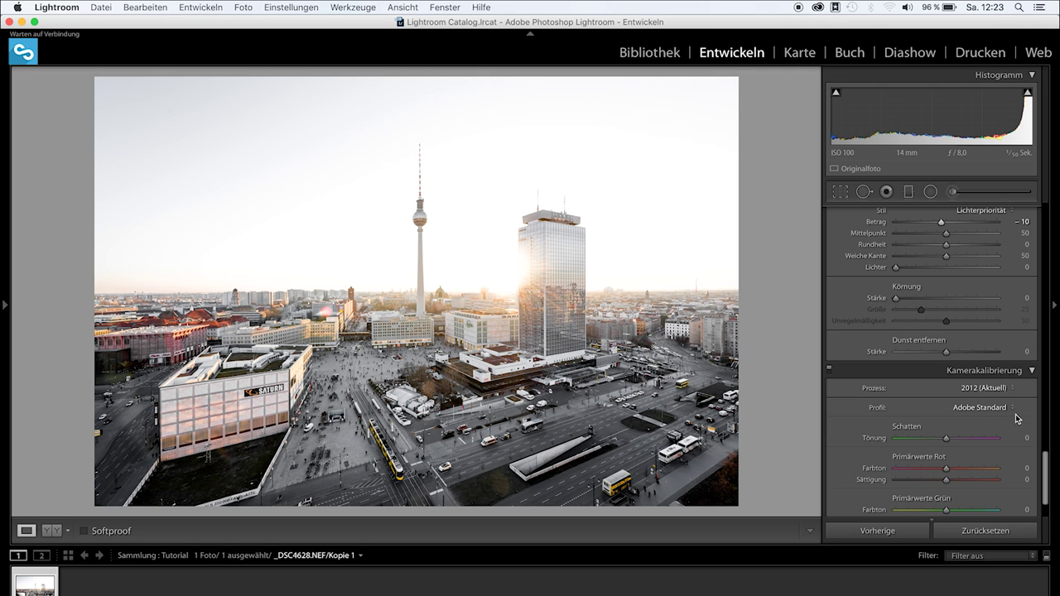
left_click(974, 409)
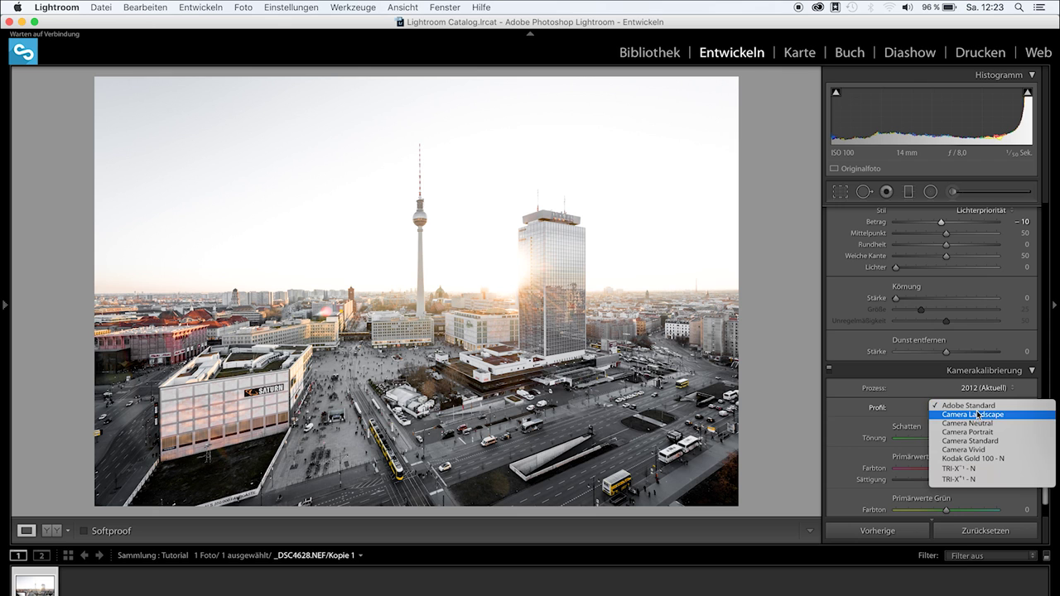
left_click(983, 416)
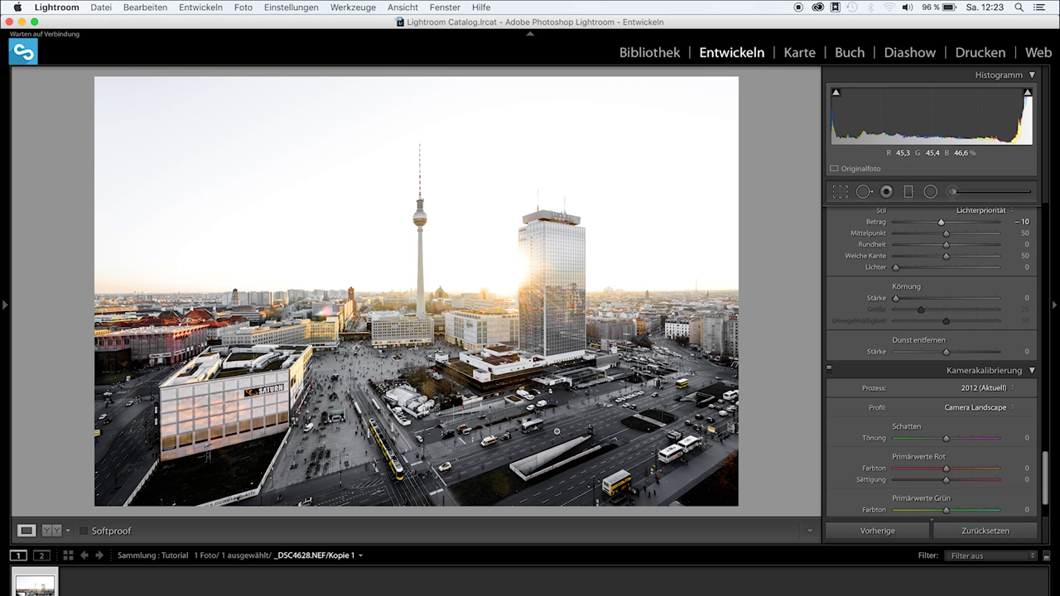
scroll(990, 436, "up", 5)
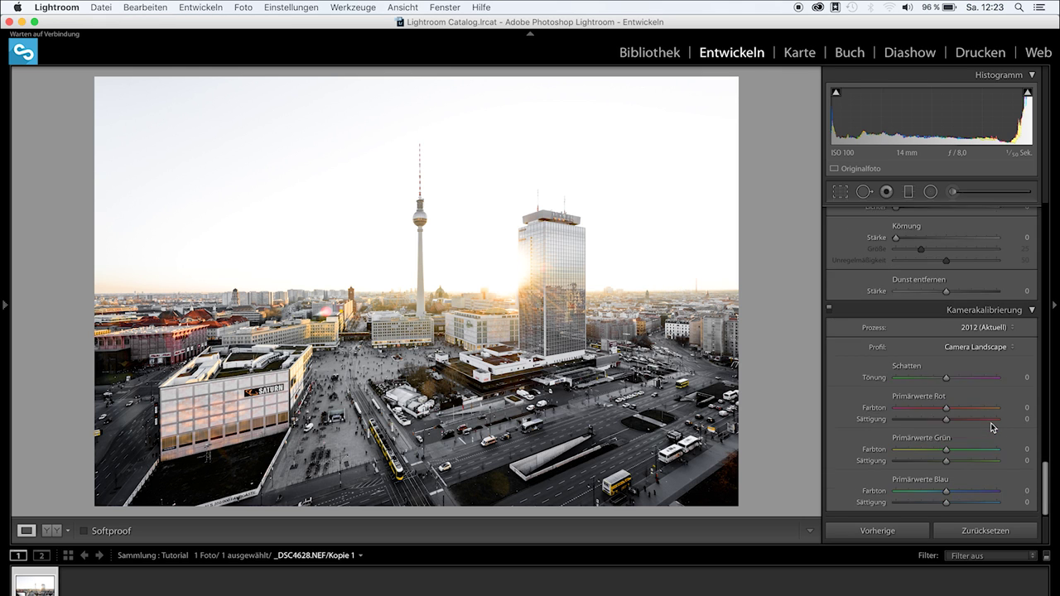
scroll(991, 431, "up", 5)
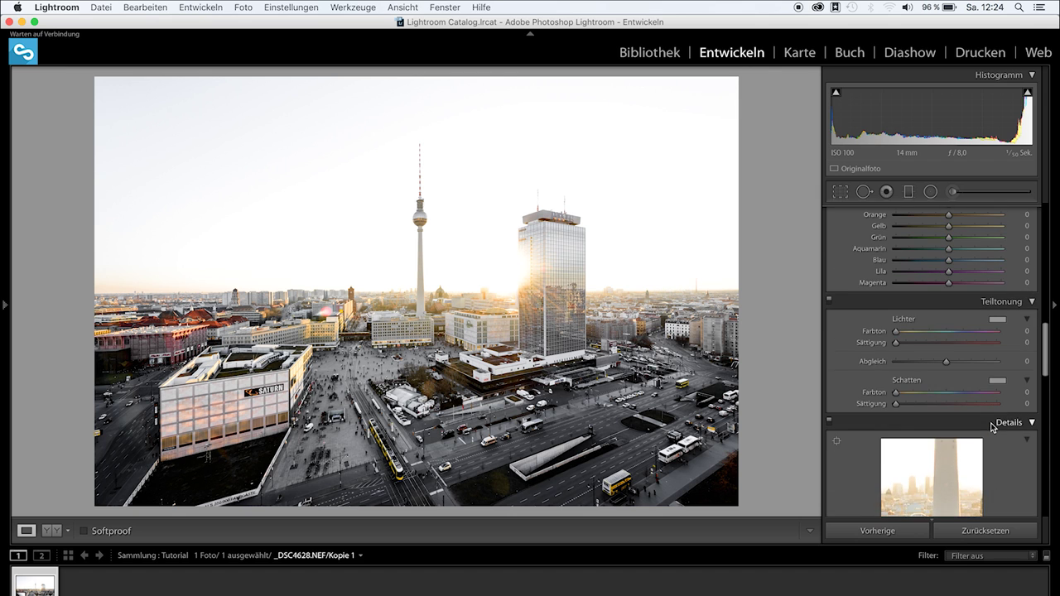
scroll(992, 428, "up", 5)
scroll(992, 427, "up", 5)
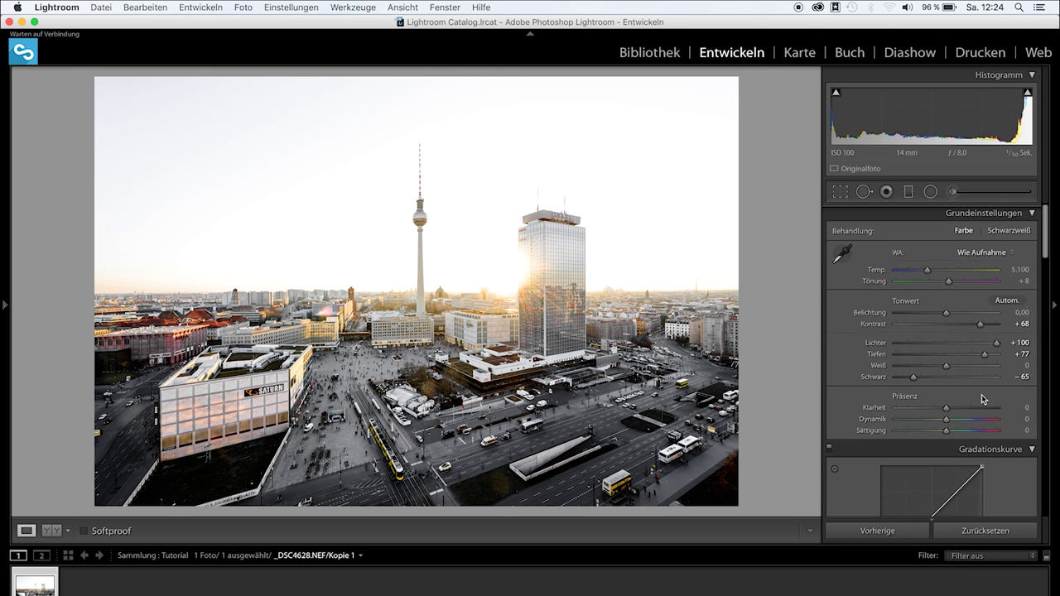
Step: Add graduated filters dragged diagonally down from the top-left and top-right sky corners
left_click(908, 193)
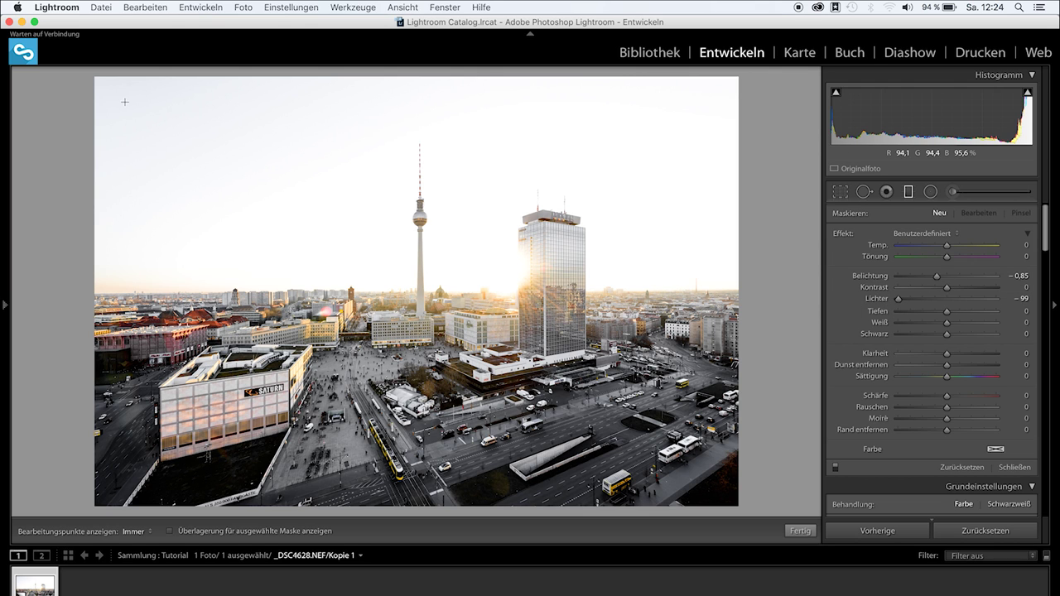
mouse_move(134, 89)
left_mouse_down()
mouse_move(181, 164)
mouse_move(170, 273)
left_mouse_up()
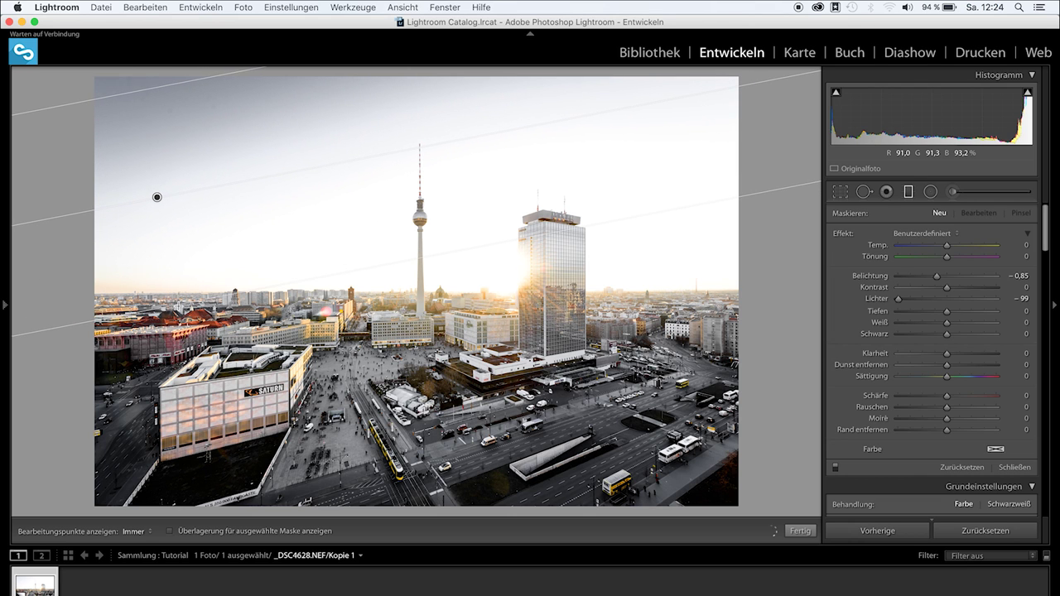
left_click_drag(172, 310, 179, 307)
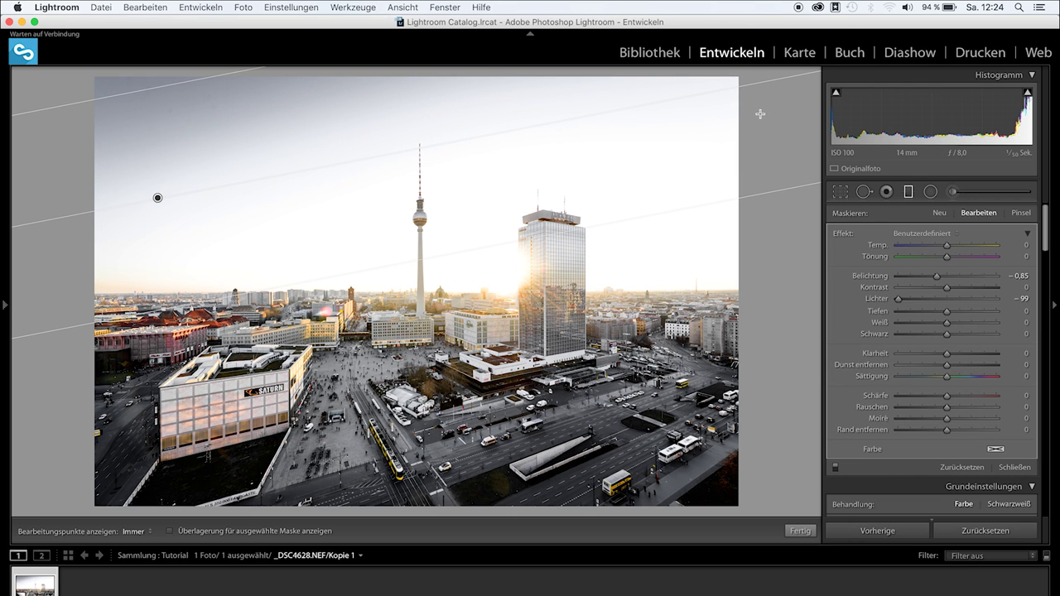
mouse_move(748, 103)
left_mouse_down()
mouse_move(683, 235)
mouse_move(683, 296)
left_mouse_up()
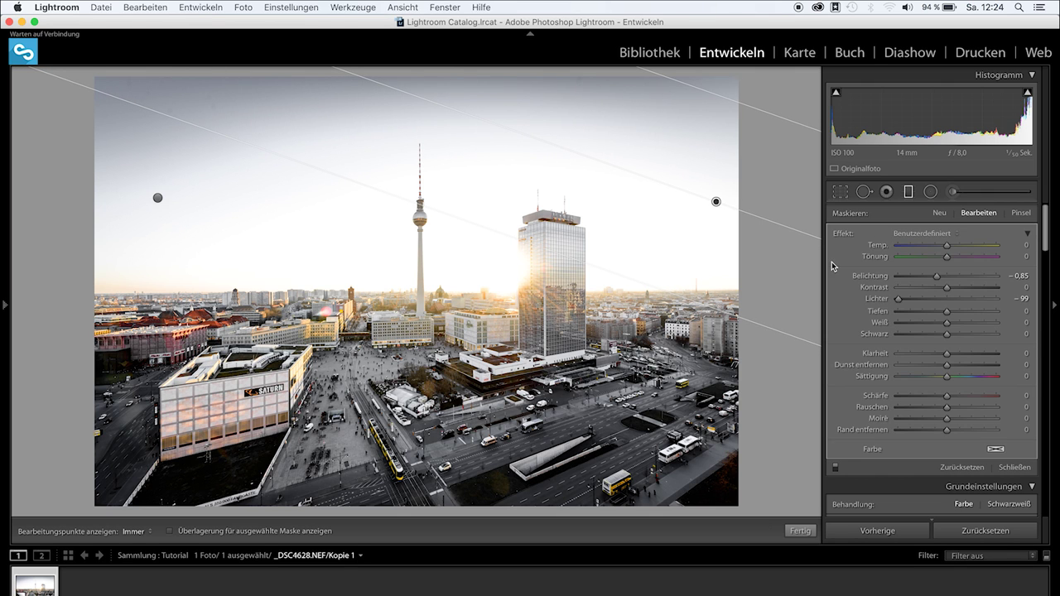
Step: Ease the gradients' highlight reduction to −80 and −78, then confirm with Fertig
left_click_drag(899, 299, 909, 304)
left_click(157, 198)
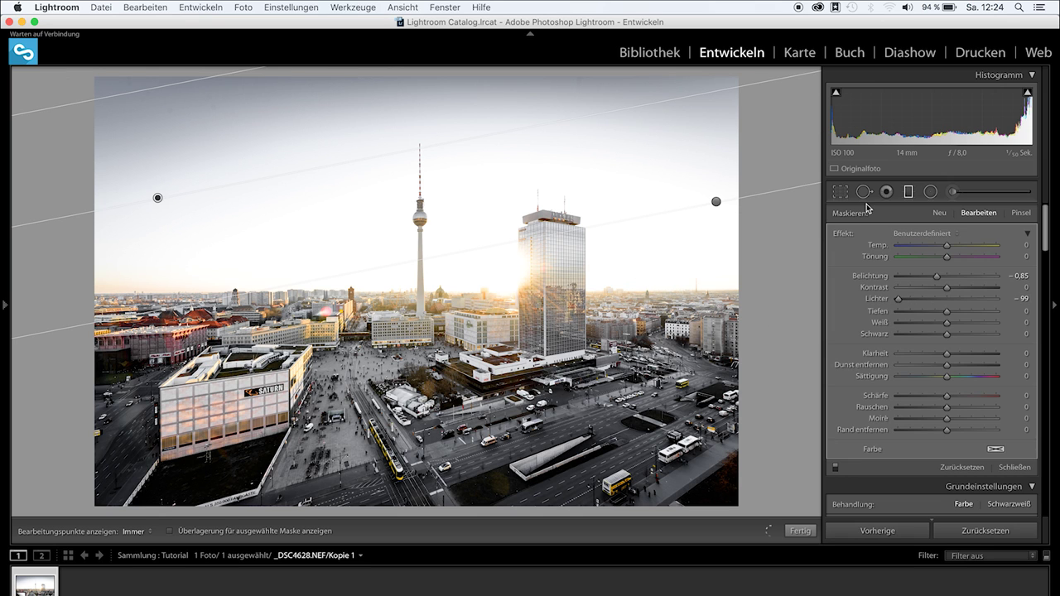
left_click(908, 300)
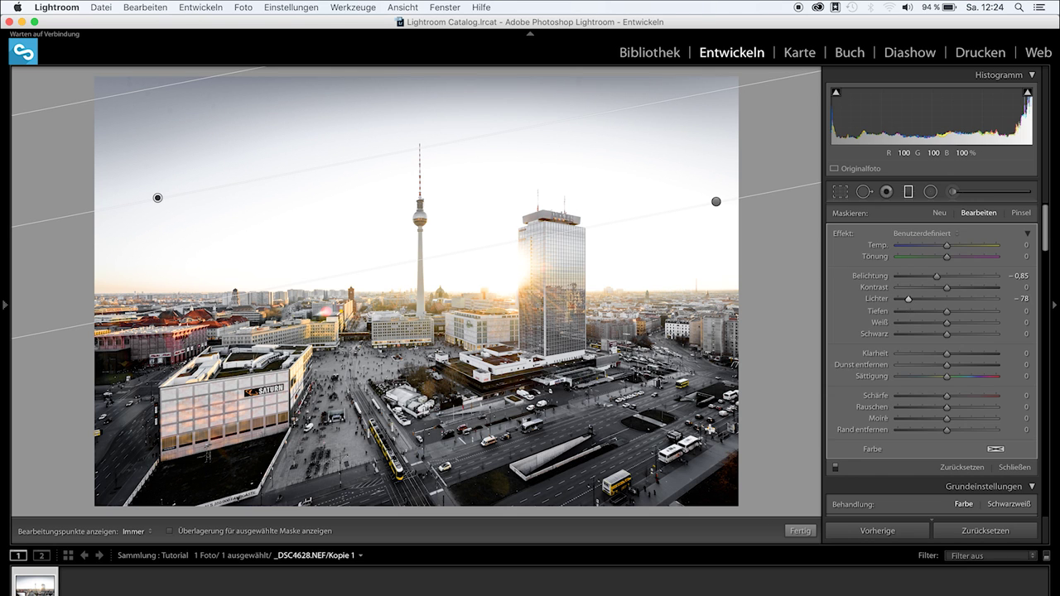
left_click(800, 531)
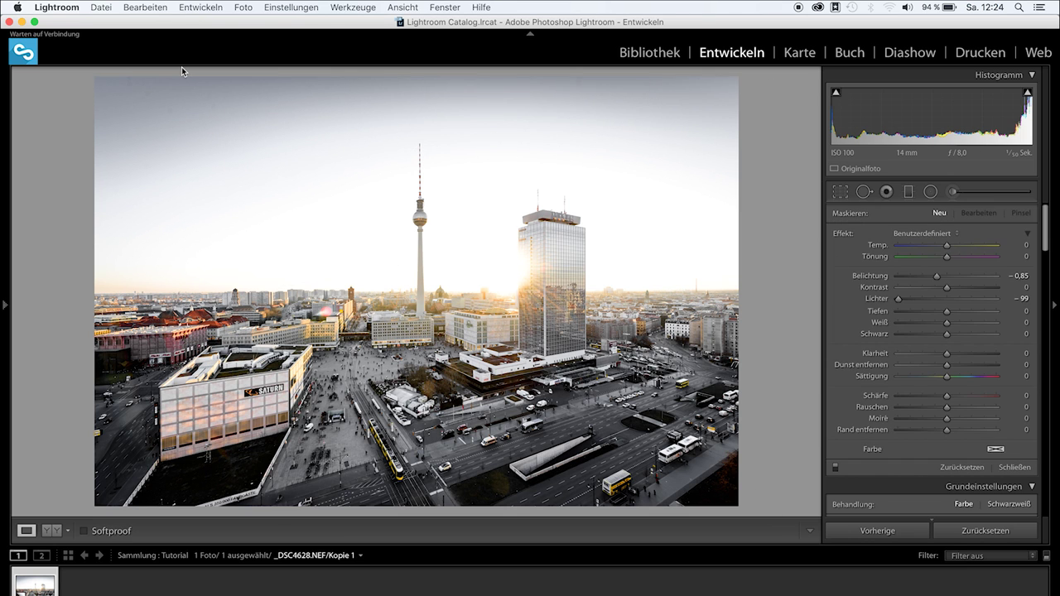
Step: Zoom into the sky at 1:1 and heal a dust spot near the top-left edge
left_click(149, 104)
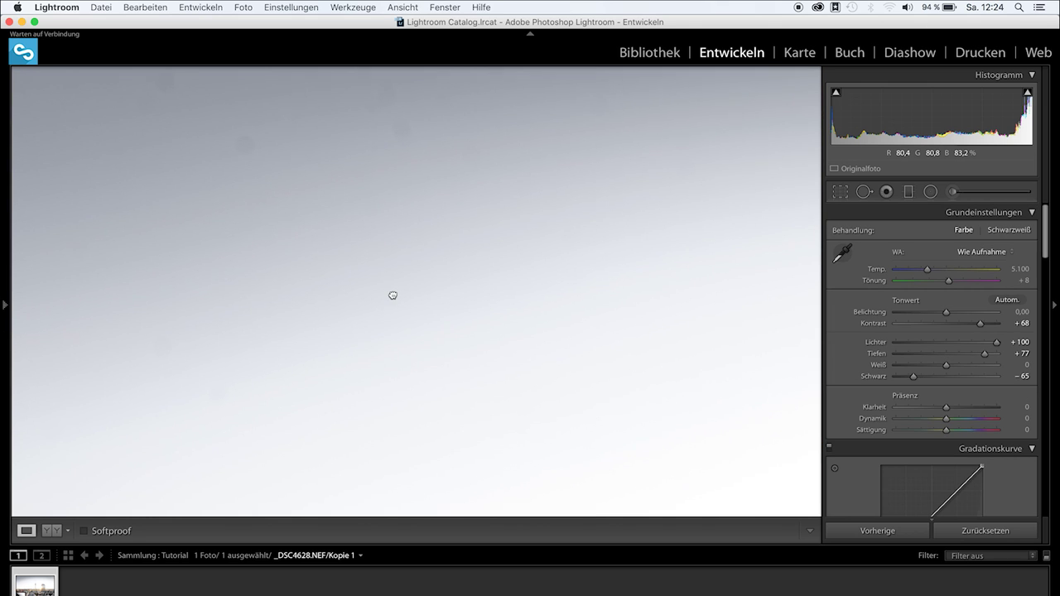
left_click(390, 293)
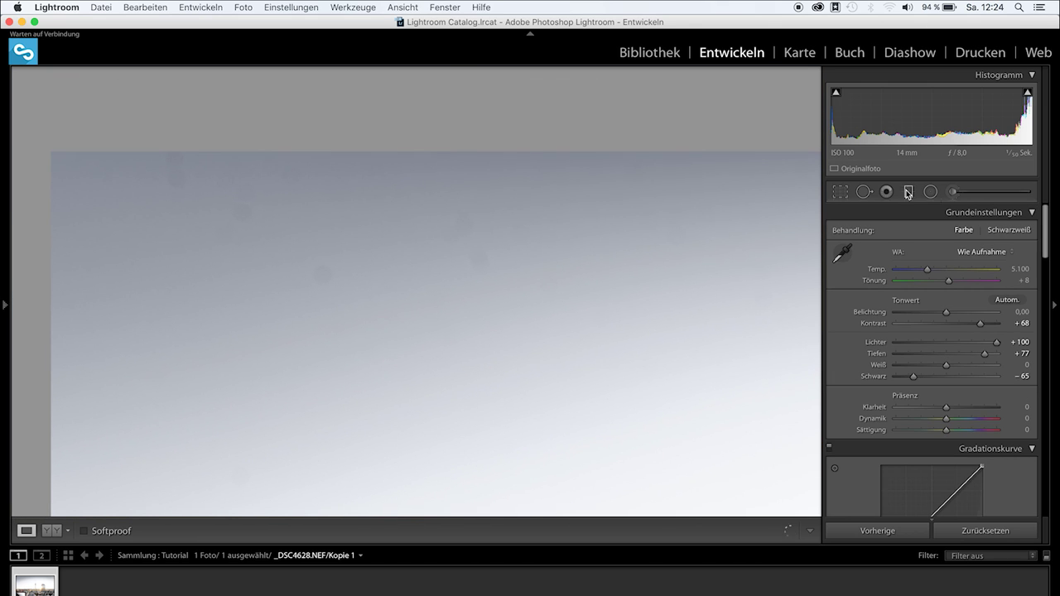
left_click(865, 192)
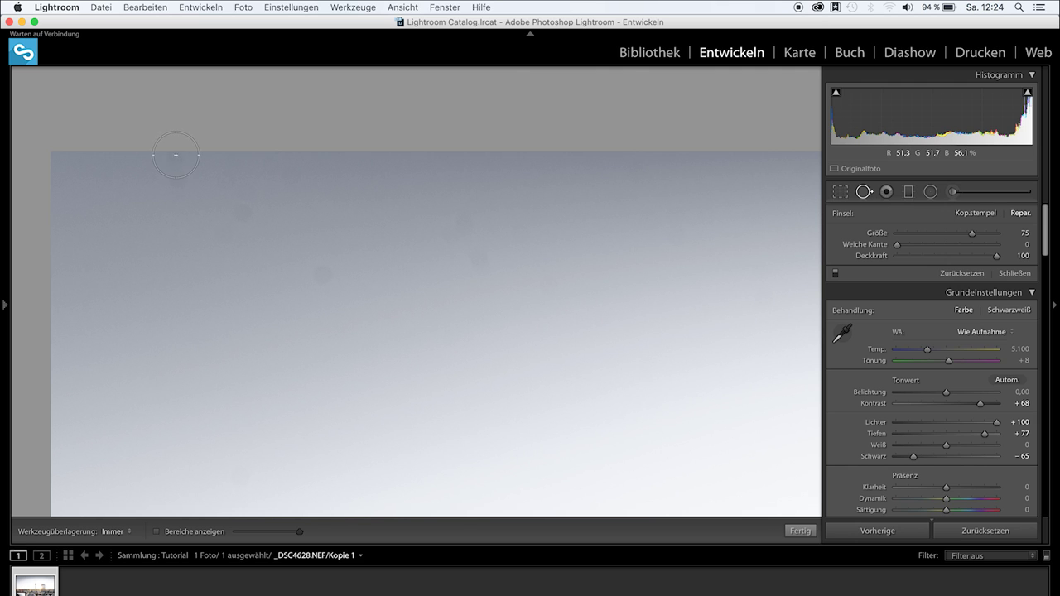
left_click_drag(176, 155, 172, 189)
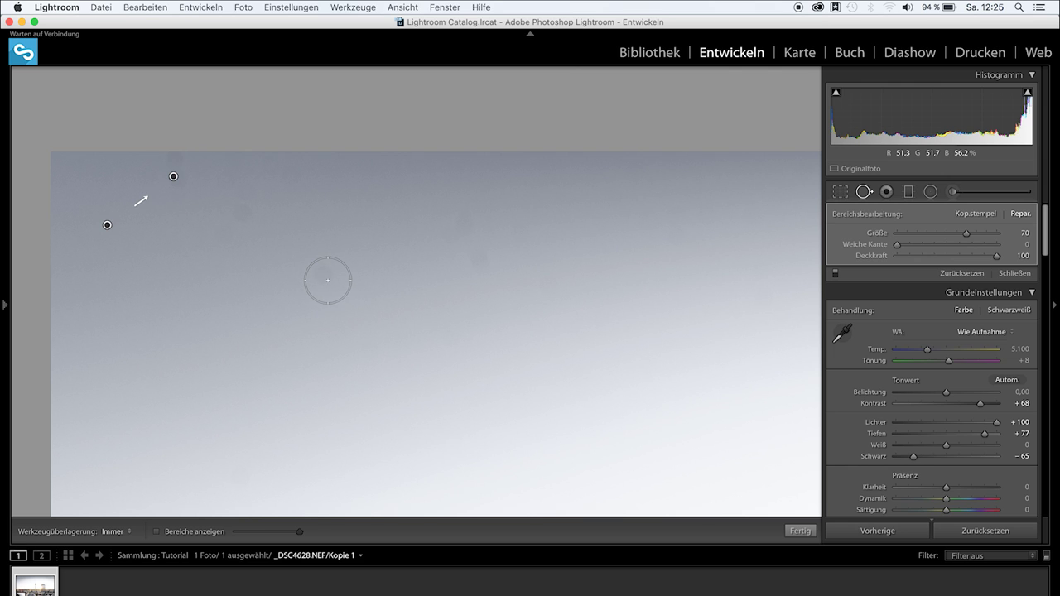
key("Escape")
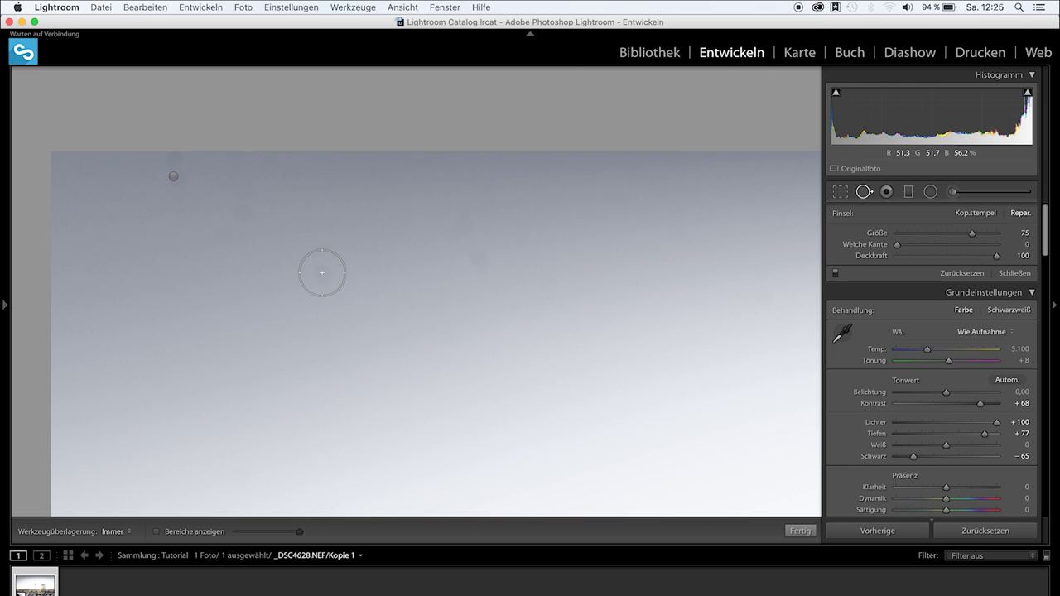
Step: Heal several more sky dust spots, panning right to reach those near the top
left_click(323, 272)
key("Escape")
left_click_drag(248, 212, 249, 197)
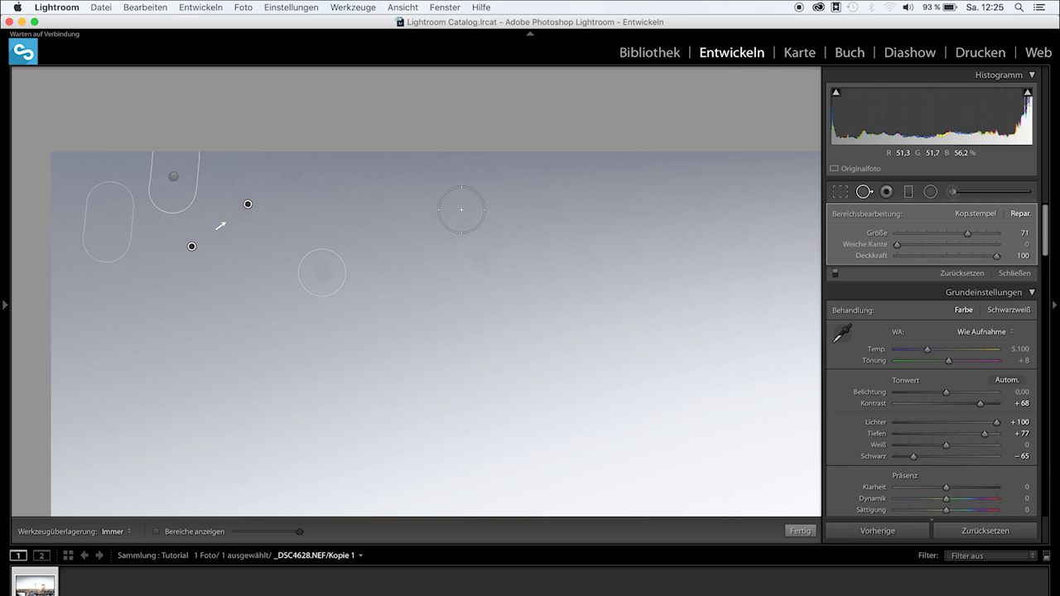
left_click_drag(462, 209, 481, 278)
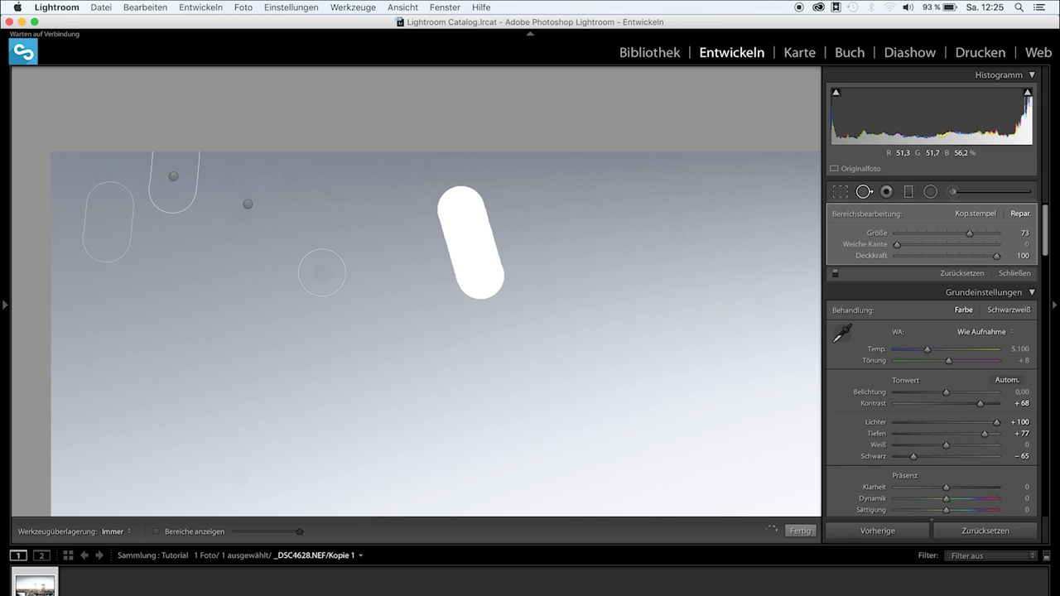
mouse_move(705, 369)
left_mouse_down()
mouse_move(559, 371)
mouse_move(469, 359)
left_mouse_up()
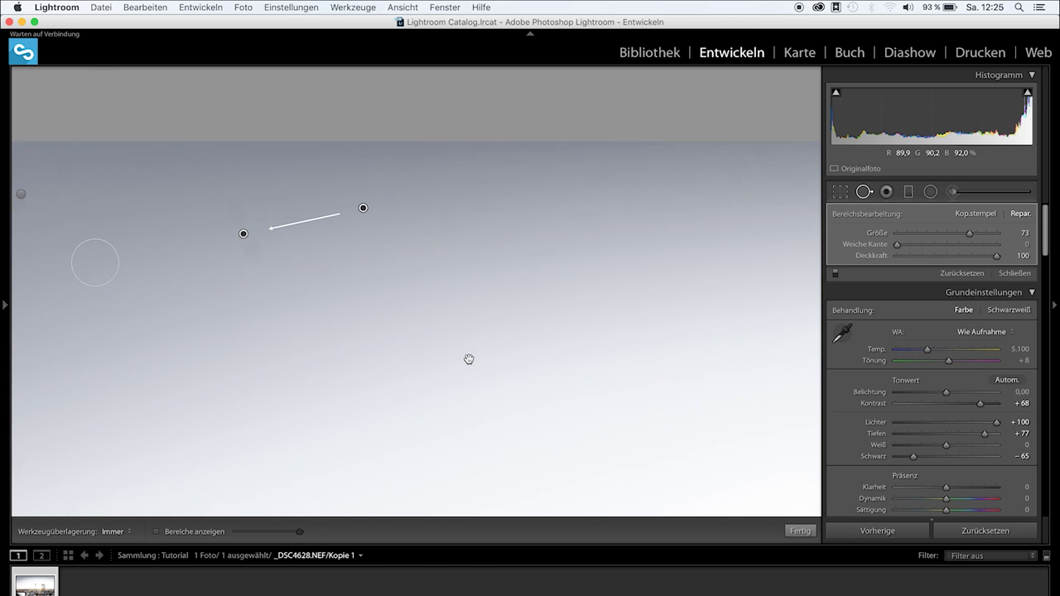
left_click_drag(710, 372, 526, 386)
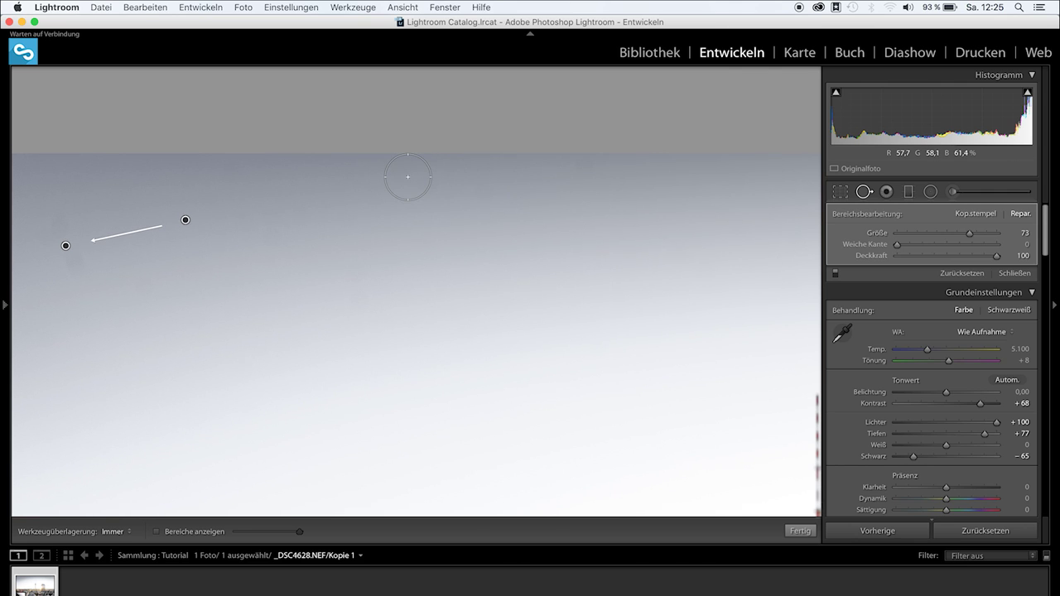
left_click_drag(407, 176, 476, 192)
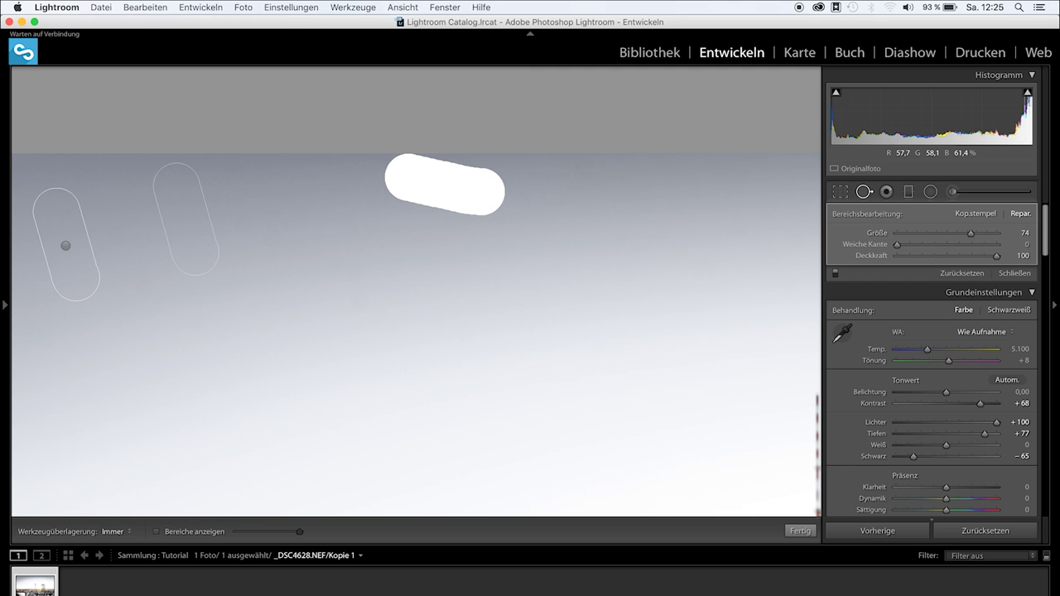
Step: Pan past the tower's mast, heal a dust streak near the top edge, and exit spot removal
left_click_drag(693, 449, 456, 421)
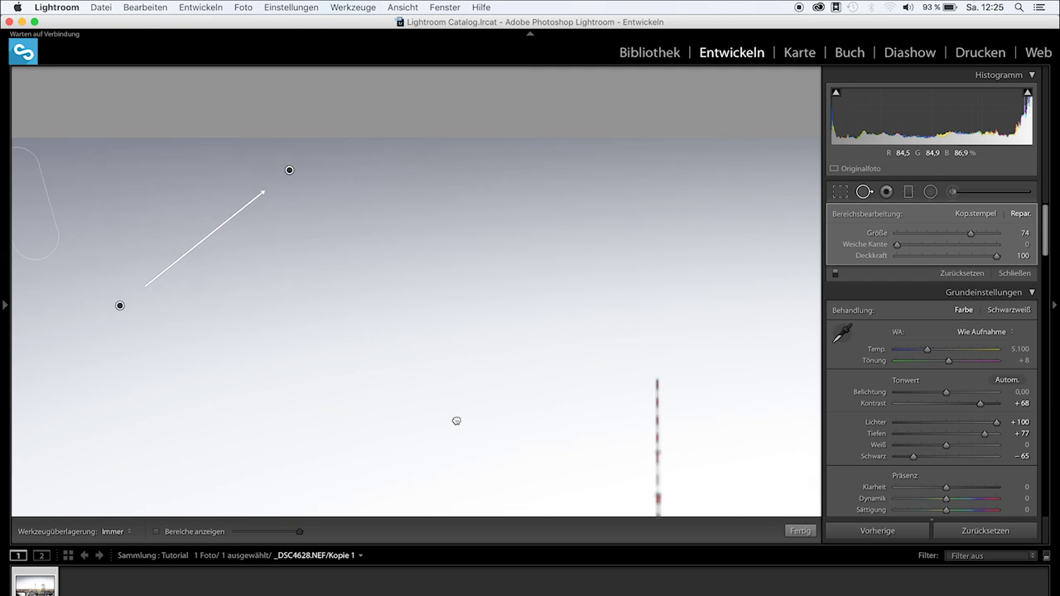
left_click_drag(719, 409, 491, 412)
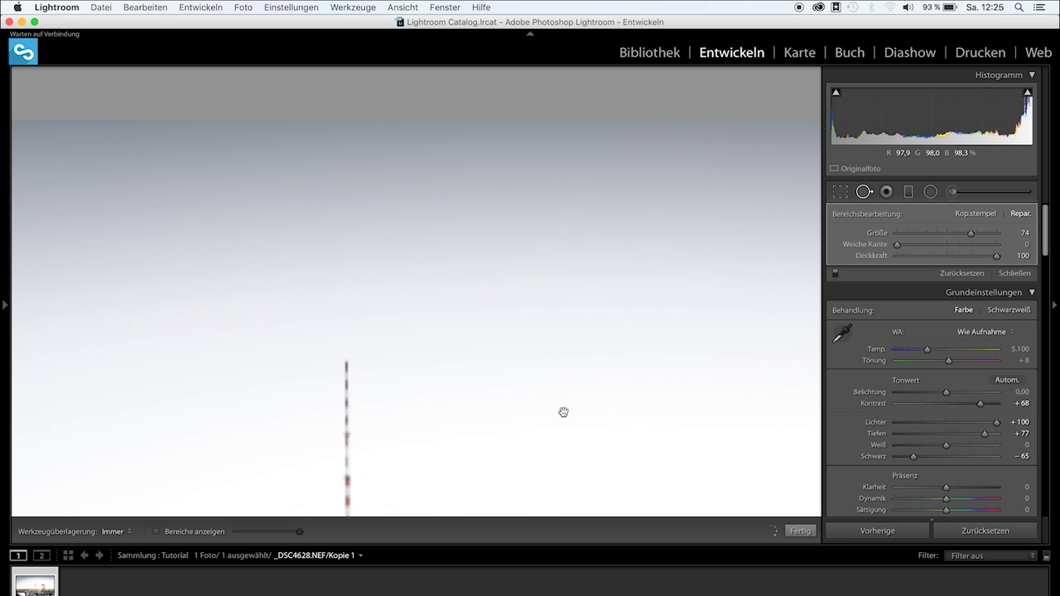
left_click_drag(570, 416, 507, 406)
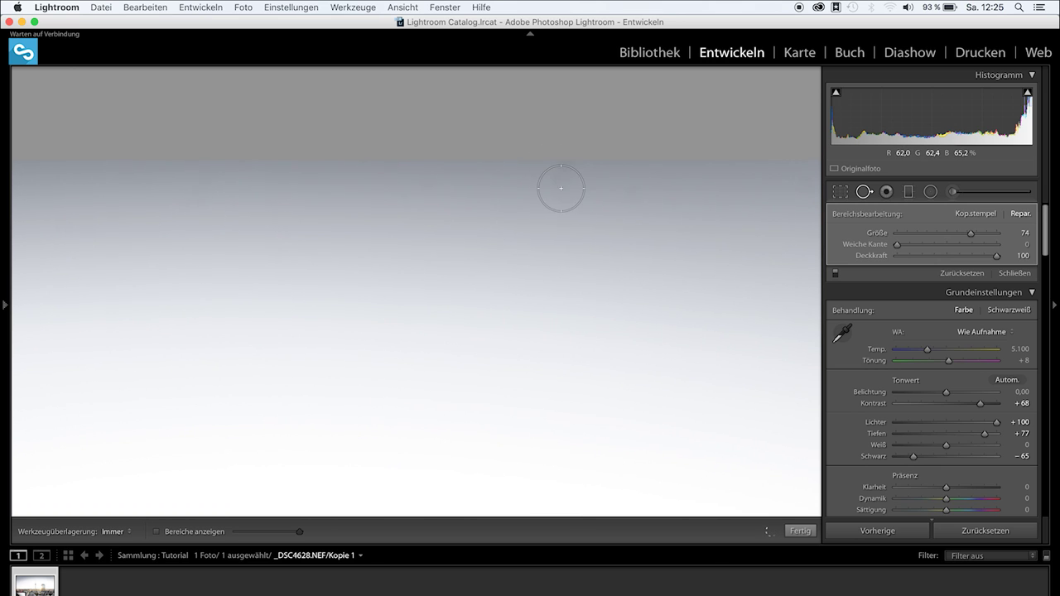
scroll(561, 188, "down", 1)
left_click(562, 187)
left_click_drag(567, 164, 571, 161)
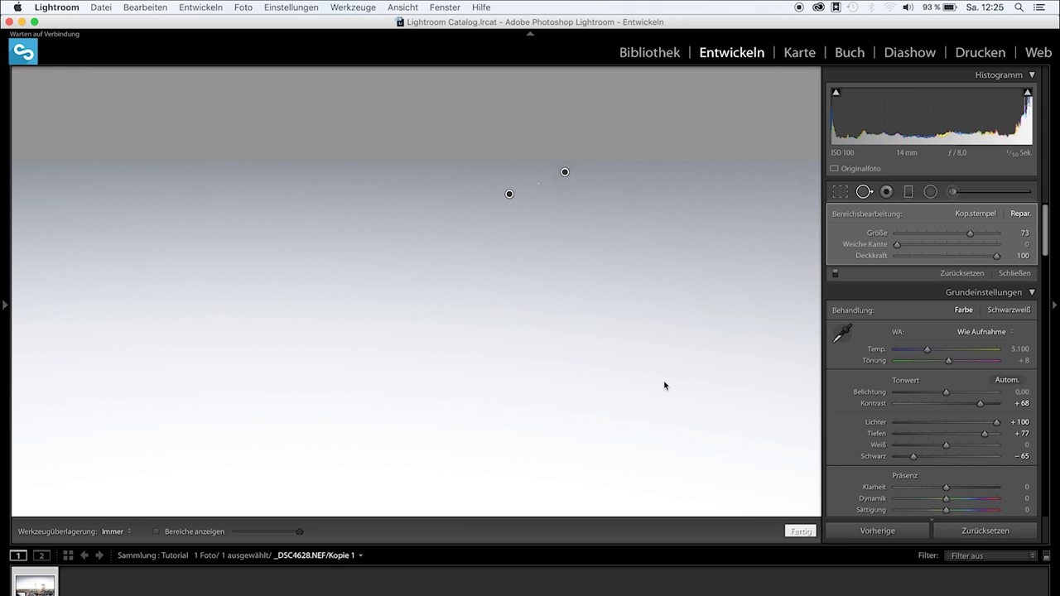
key("q")
left_click(553, 357)
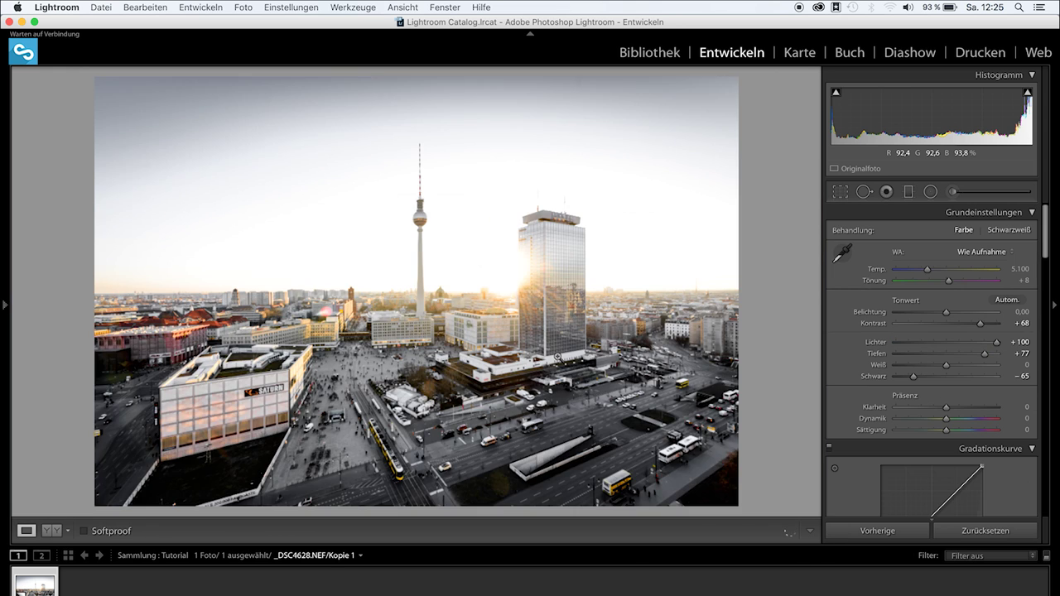